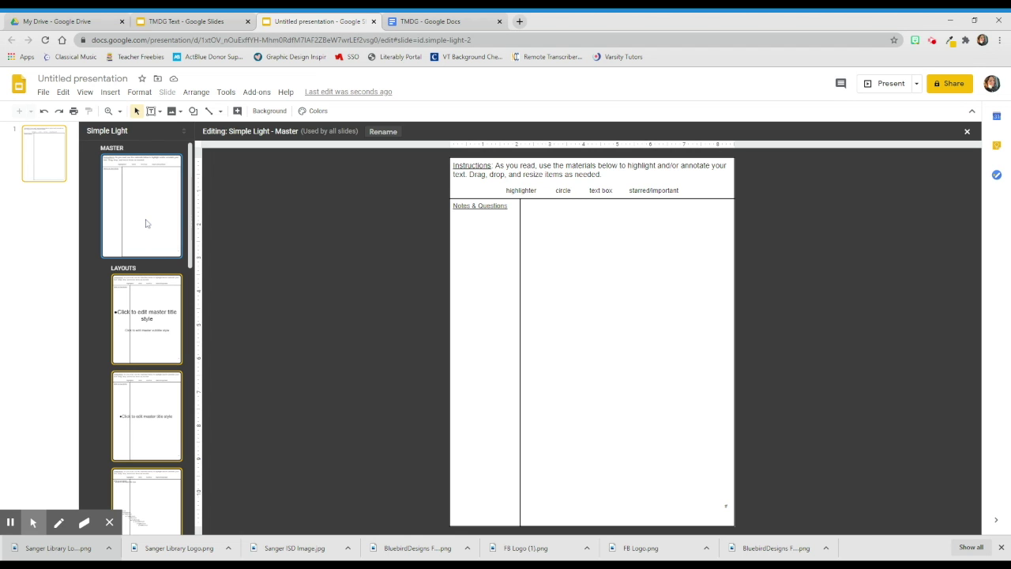
Step: In the TMDG Google Docs document, copy the first page's text from the title to "the fear of", and return to the untitled Google Slides presentation
left_click(418, 22)
scroll(480, 332, "up", 10)
left_click_drag(401, 198, 633, 251)
scroll(451, 373, "down", 3)
scroll(451, 329, "down", 1)
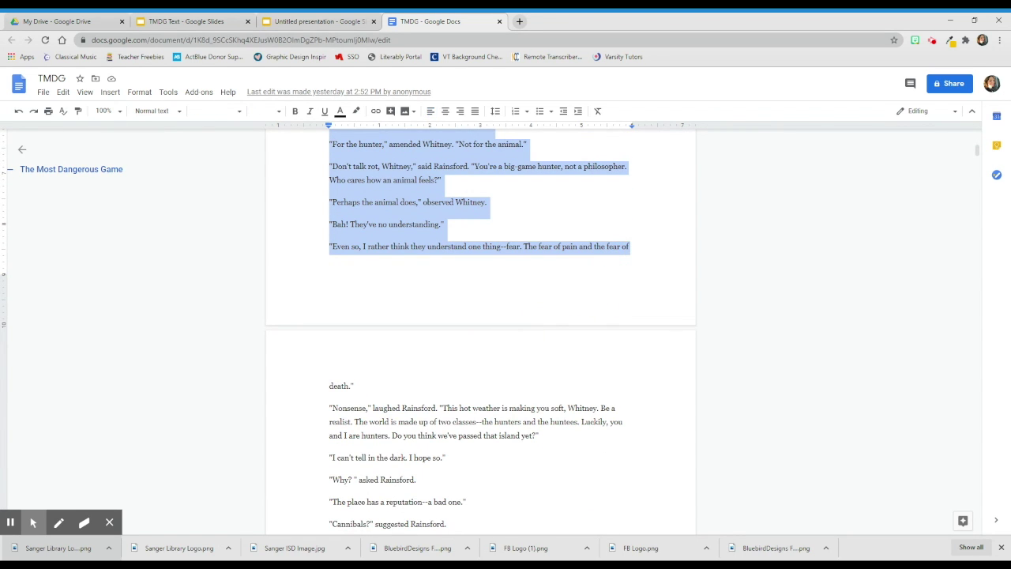
right_click(410, 201)
left_click(435, 229)
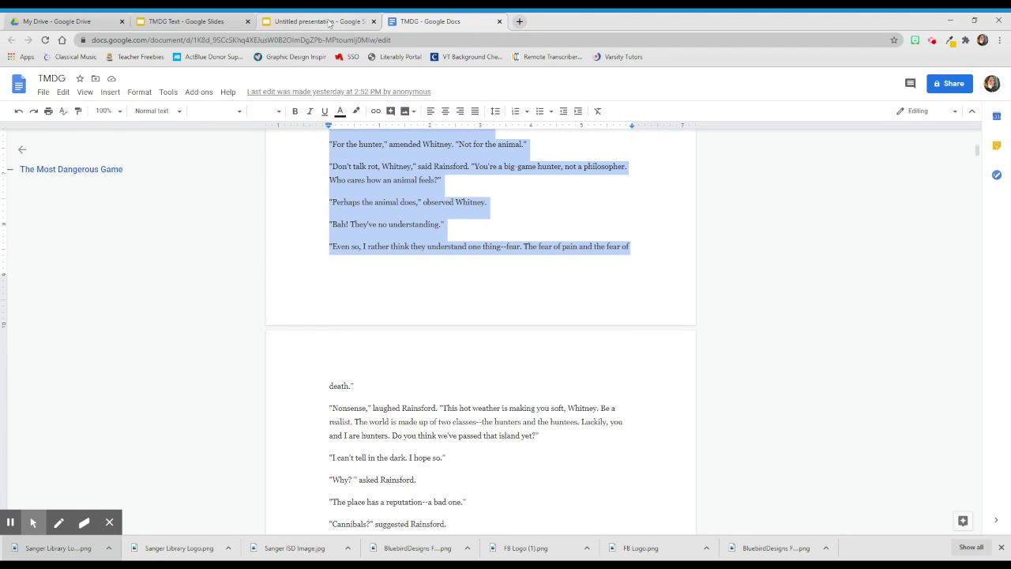
left_click(330, 23)
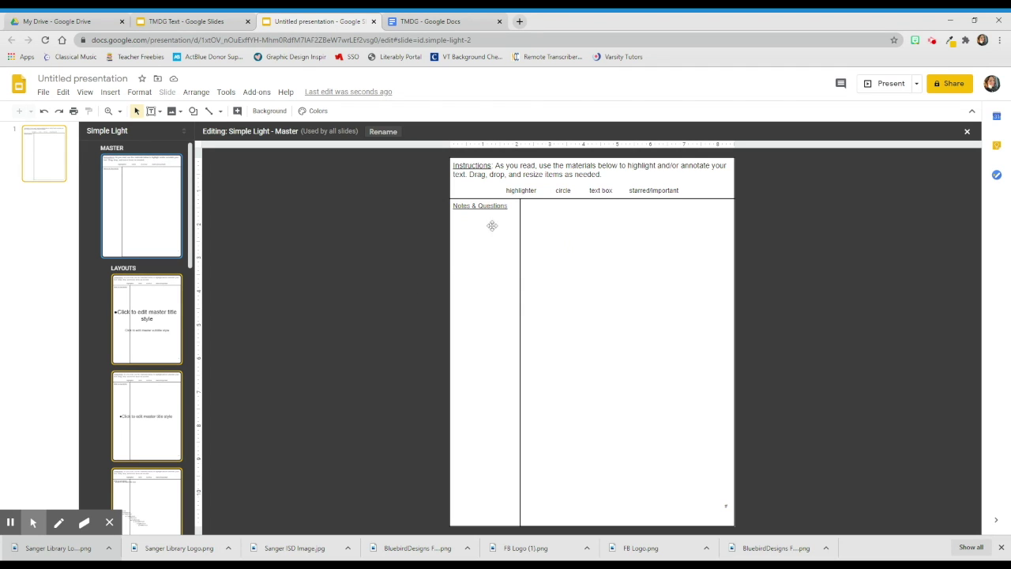
right_click(541, 228)
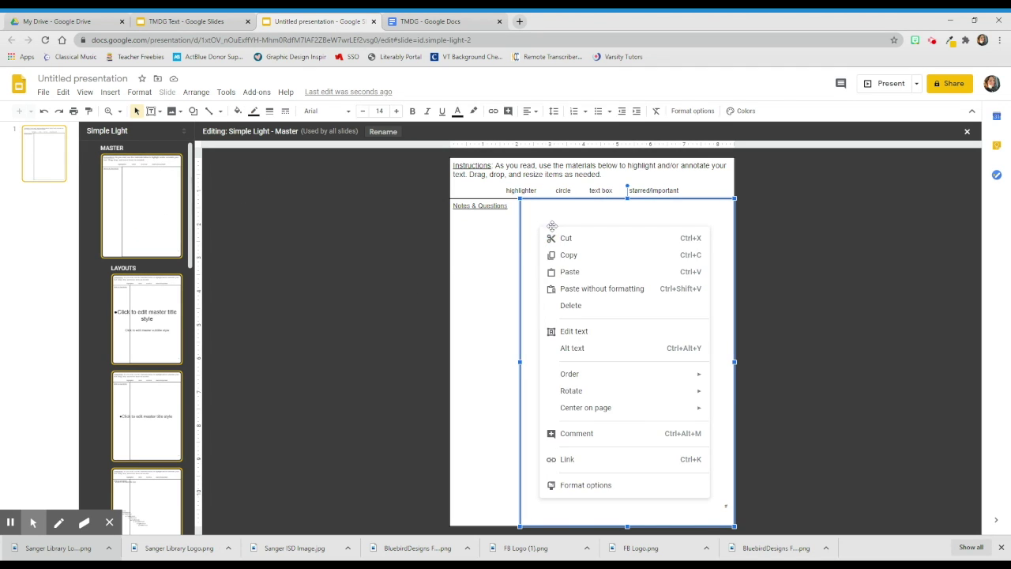
left_click(571, 269)
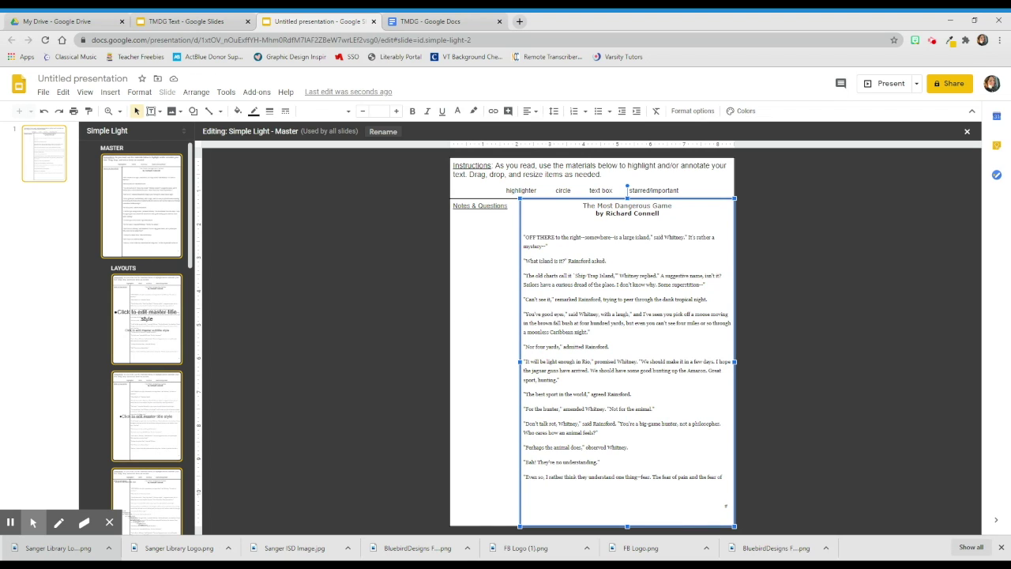
key("Delete")
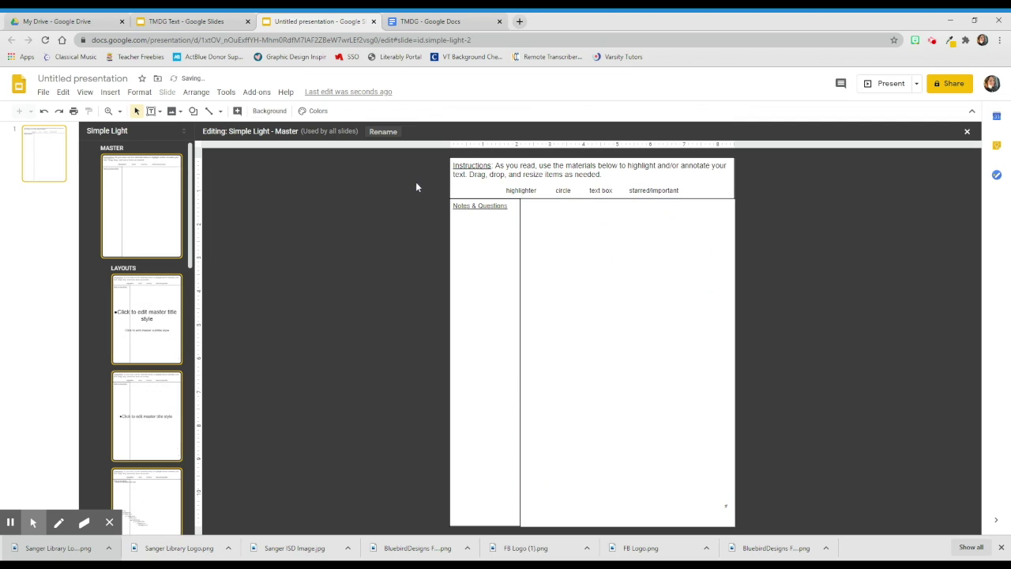
Step: Delete the title and subtitle placeholders from the Title slide layout
left_click(157, 298)
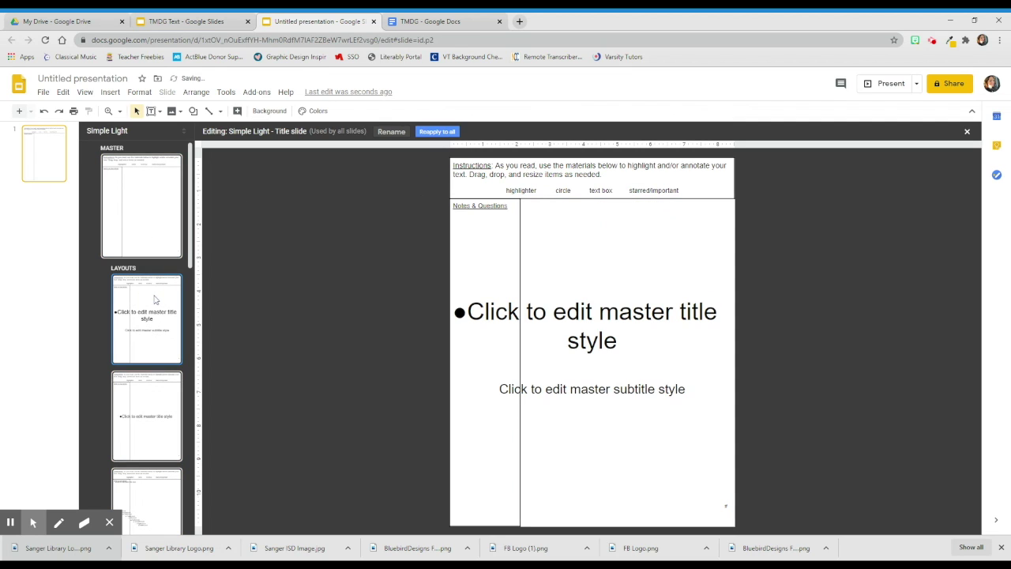
left_click_drag(427, 263, 747, 422)
key("Delete")
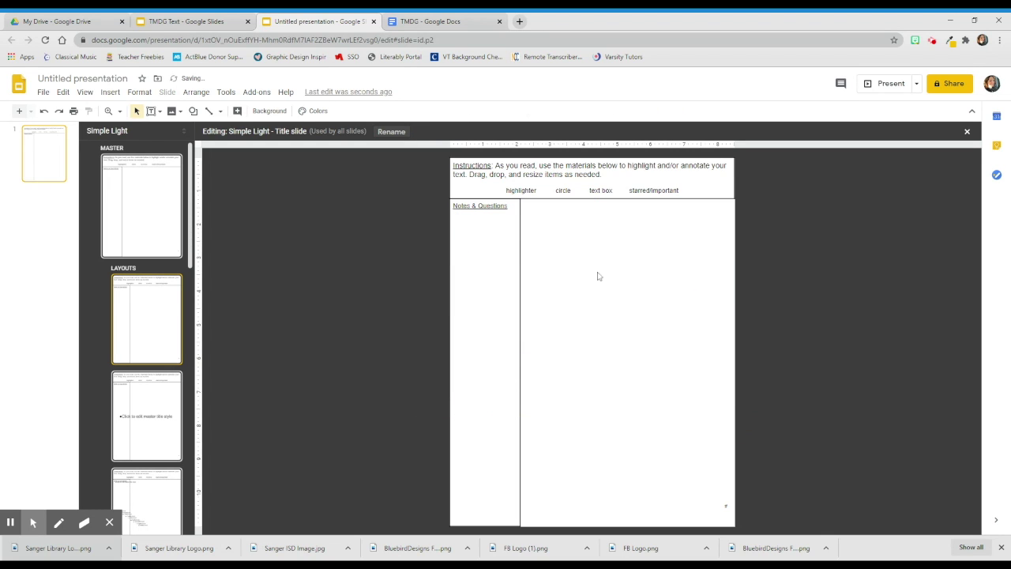
Step: Paste the copied story text into the Title slide layout and fit its text box to the width of the column beside Notes & Questions
right_click(557, 260)
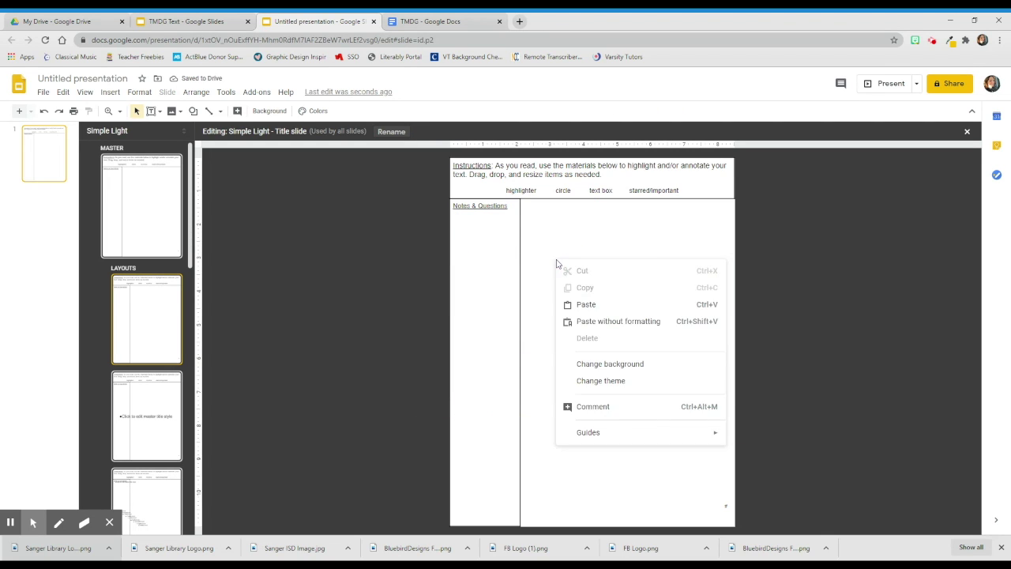
left_click(587, 306)
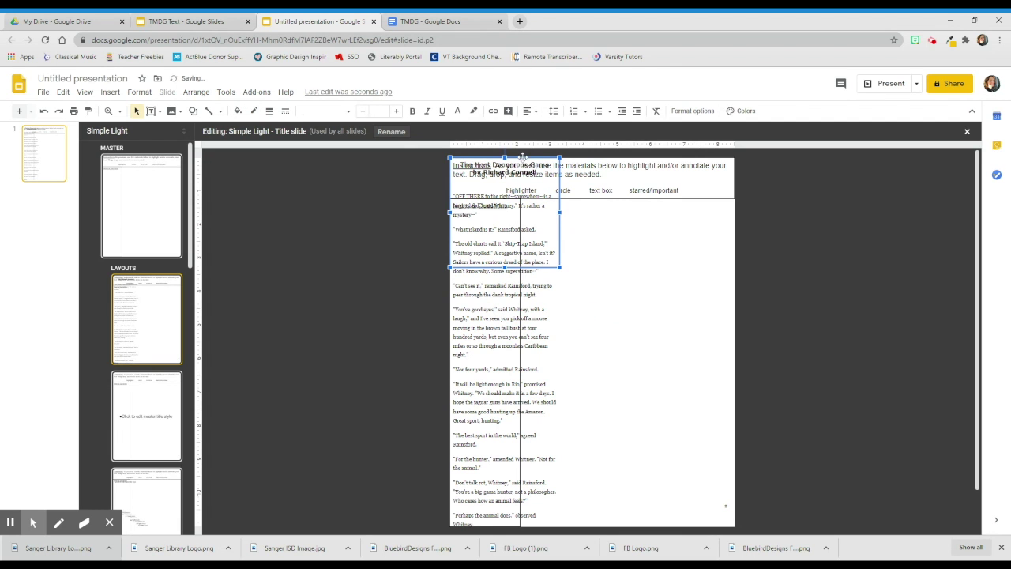
left_click_drag(523, 157, 592, 198)
left_click_drag(630, 253, 736, 244)
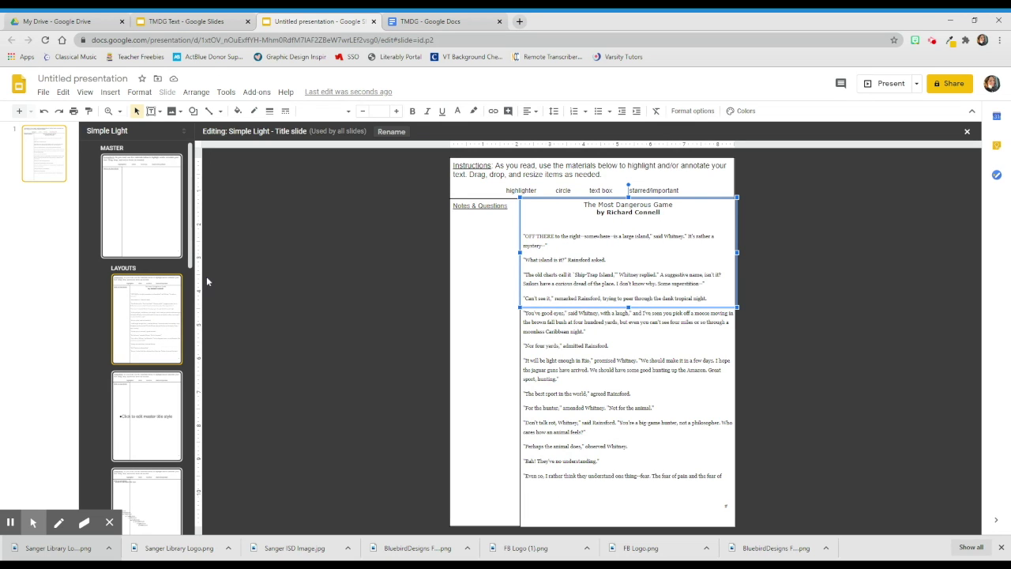
Step: Rename the Title slide layout as "Page 1" and close the theme editor
left_click(388, 132)
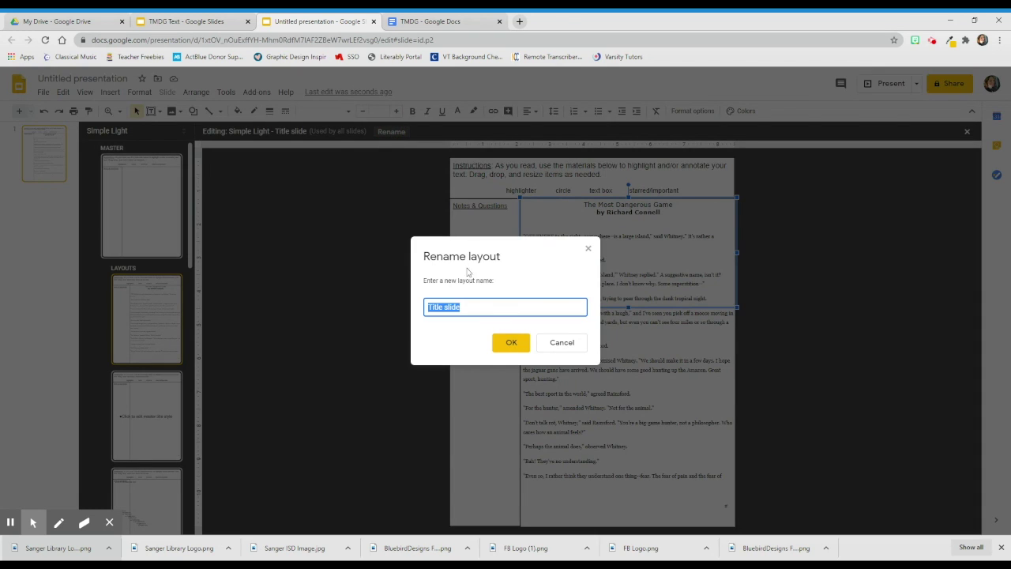
type("proc")
key("BackSpace")
key("BackSpace")
key("BackSpace")
key("BackSpace")
type("Pa")
left_click(507, 344)
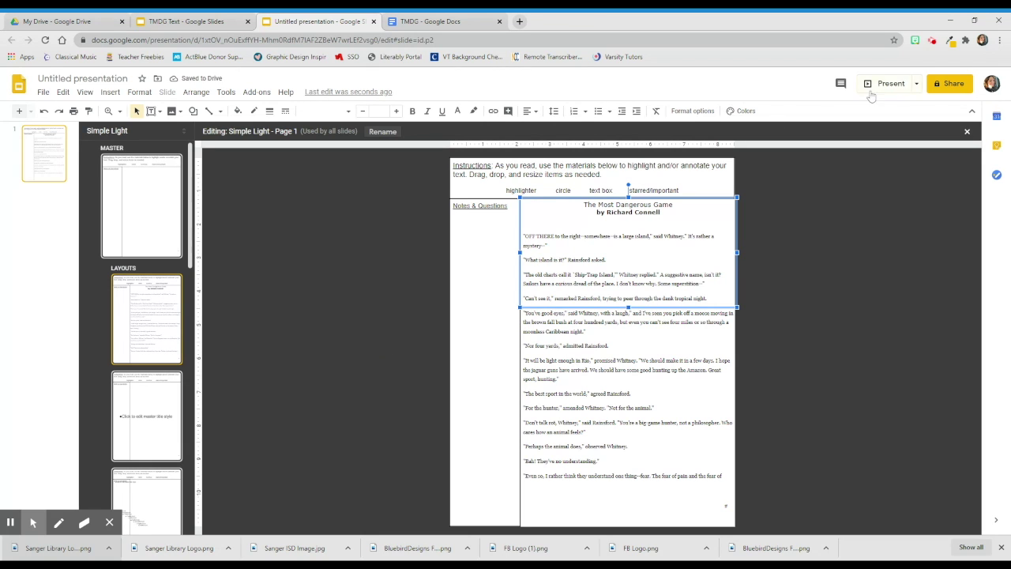
left_click(968, 131)
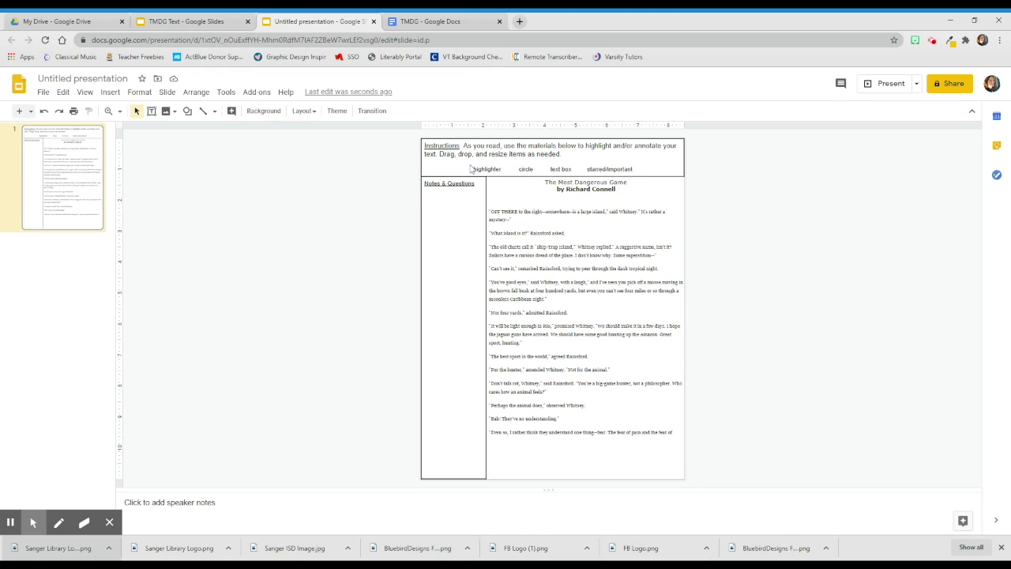
left_click_drag(471, 165, 643, 175)
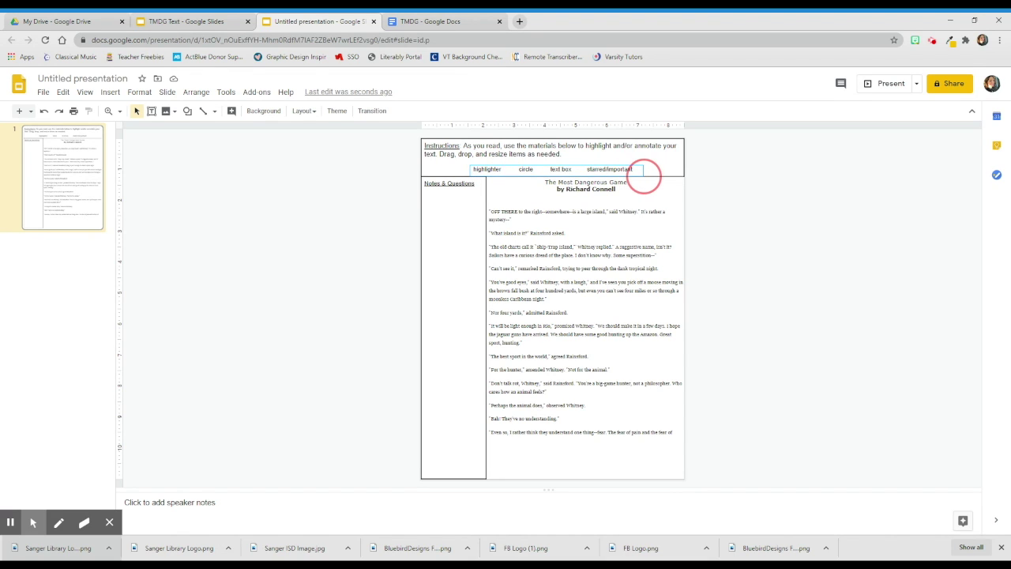
left_click_drag(643, 175, 644, 177)
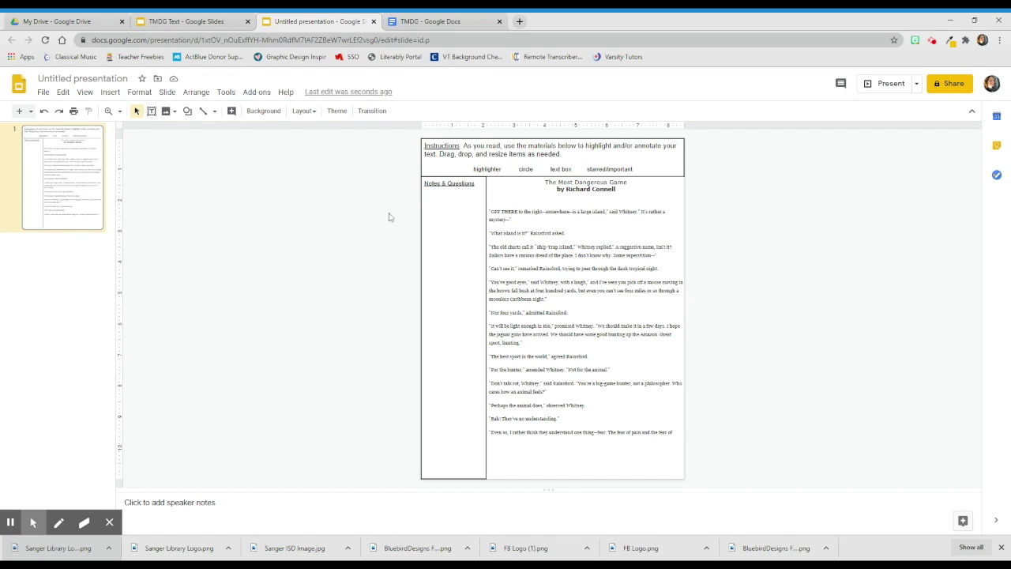
Step: Duplicate slide 1 and open the master for editing
right_click(69, 204)
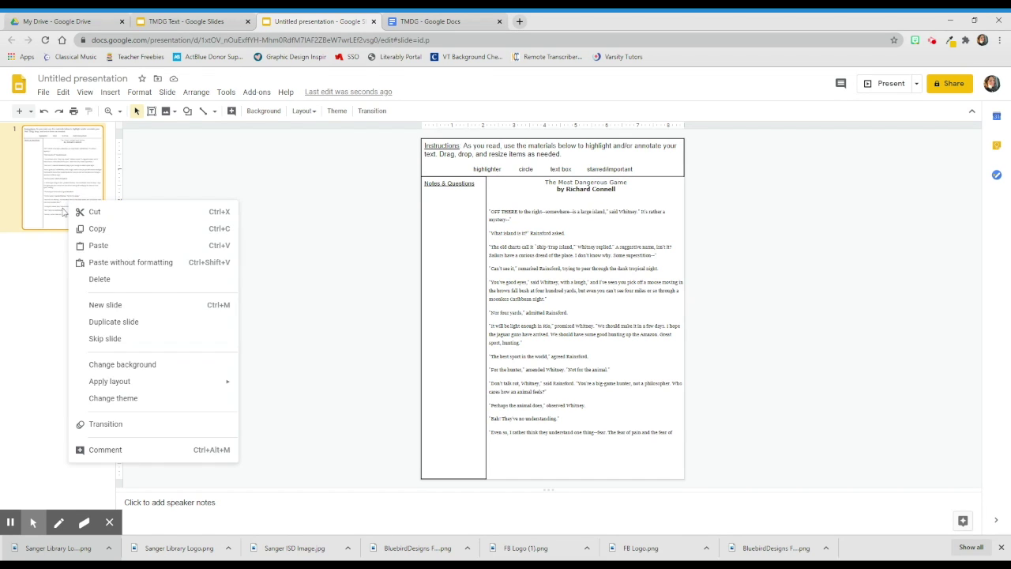
left_click(118, 327)
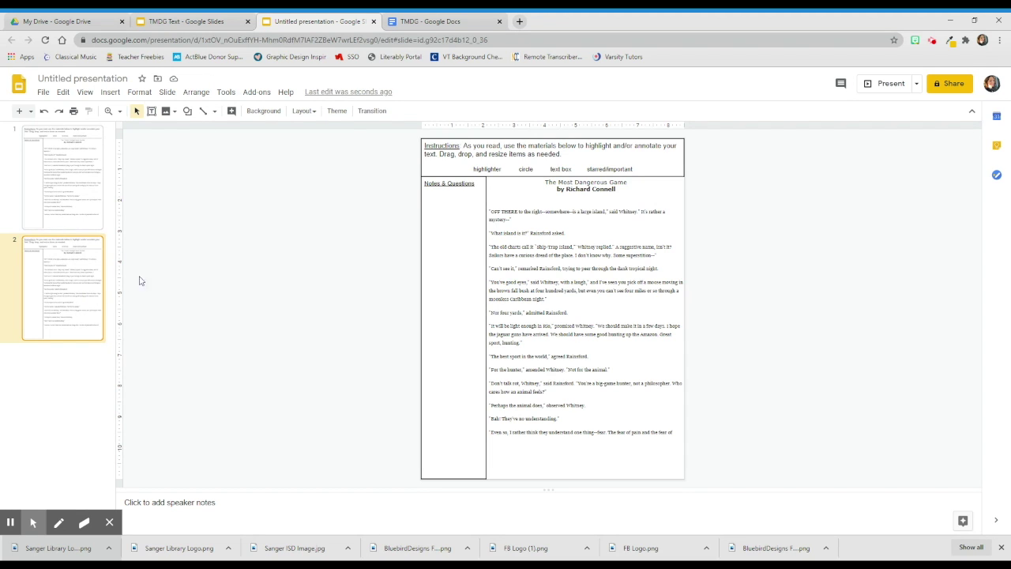
left_click(168, 93)
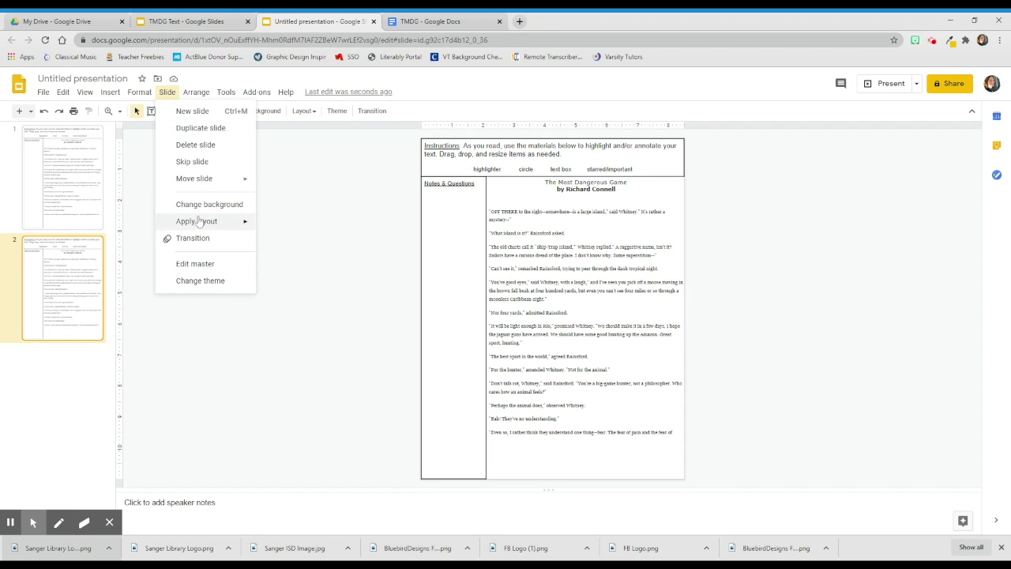
left_click(195, 264)
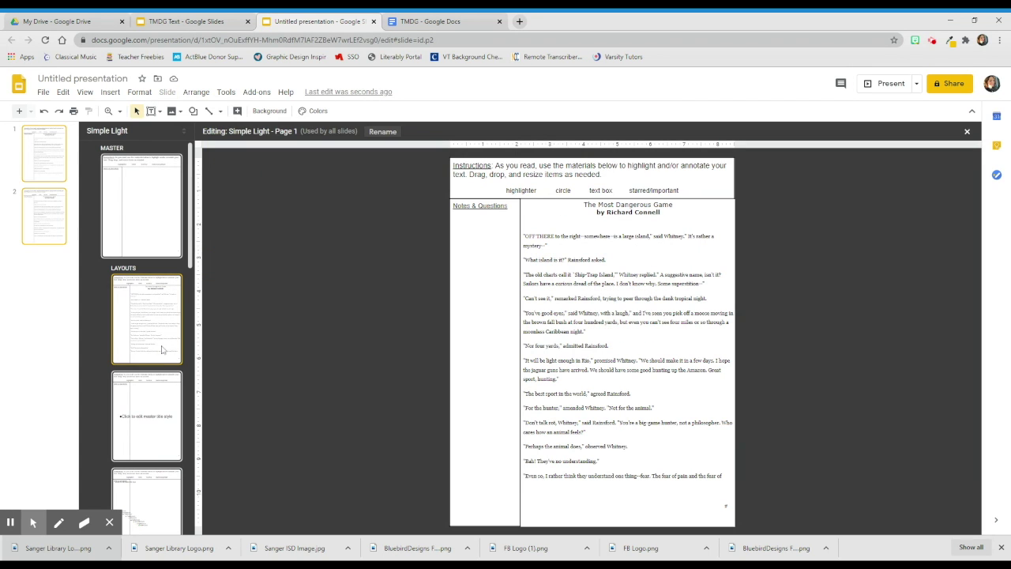
Step: Delete the title placeholder from the Section header layout
scroll(198, 367, "down", 1)
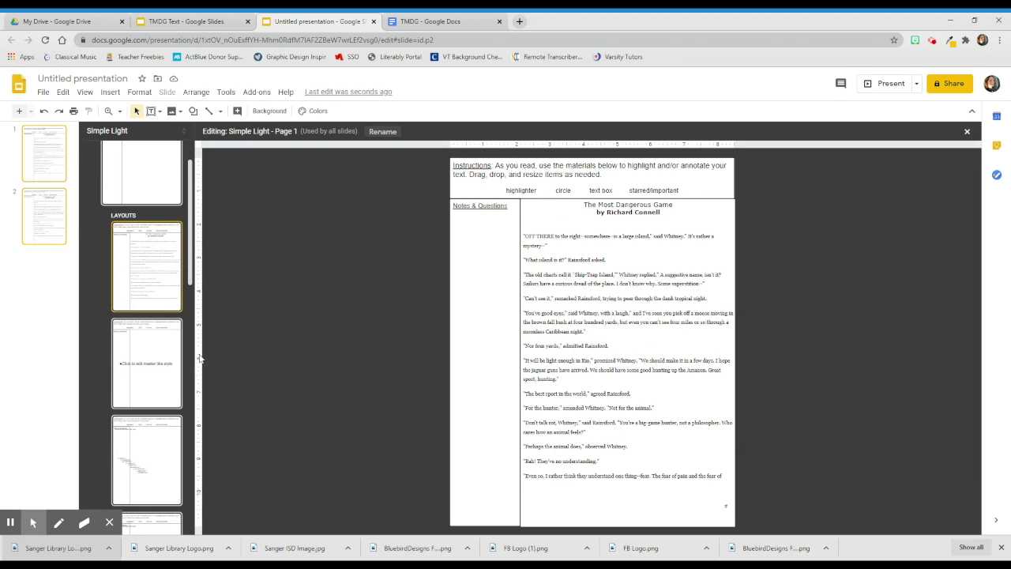
left_click(161, 358)
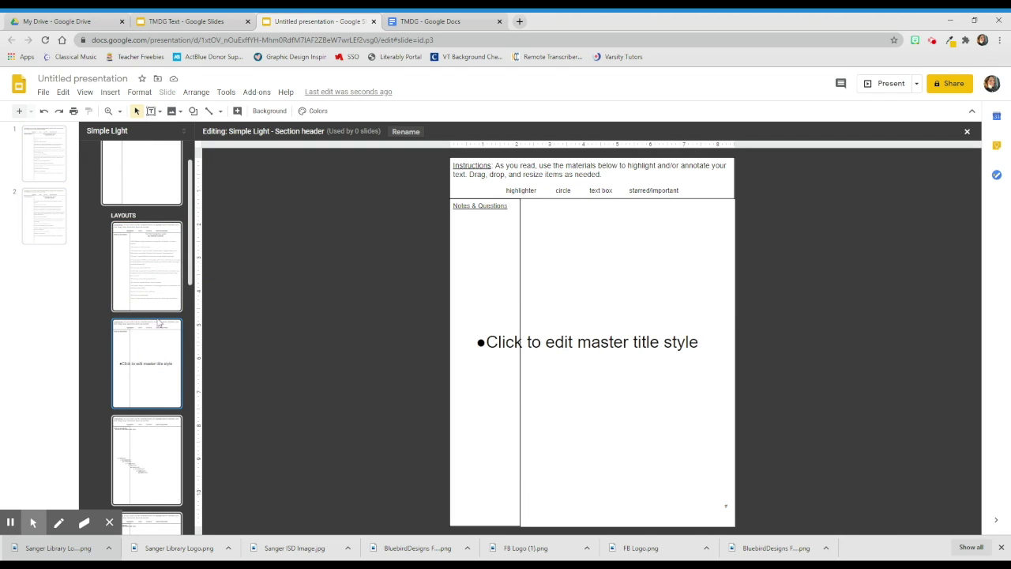
left_click(146, 266)
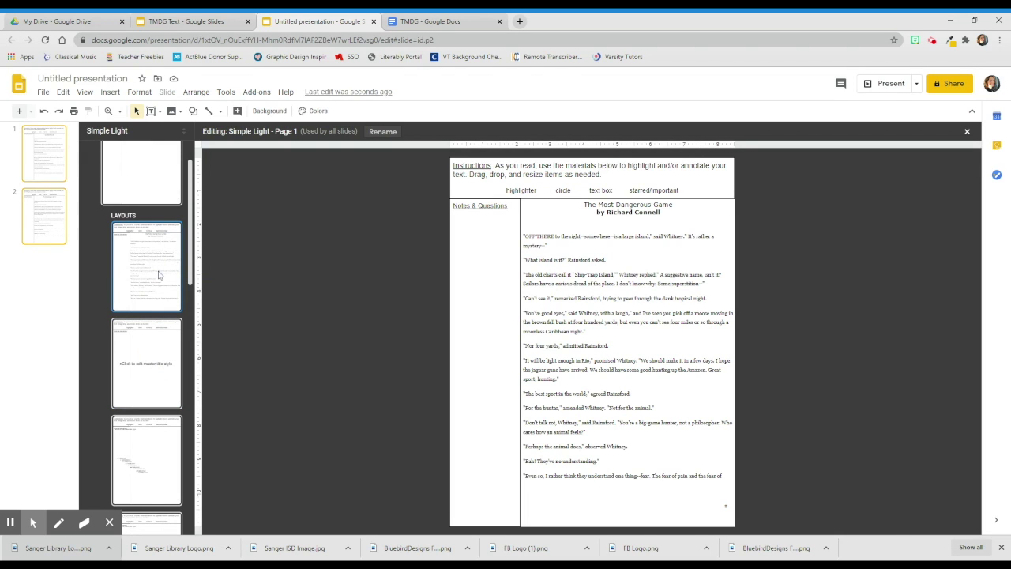
left_click(143, 357)
left_click_drag(387, 271, 759, 384)
key("Delete")
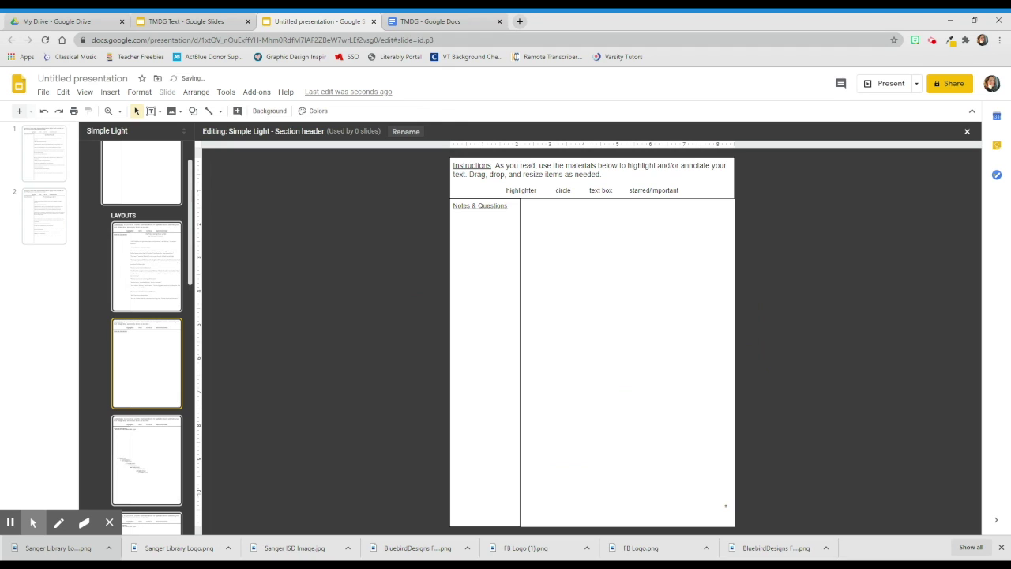
Step: Rename the Section header layout as "Page 2"
left_click(399, 132)
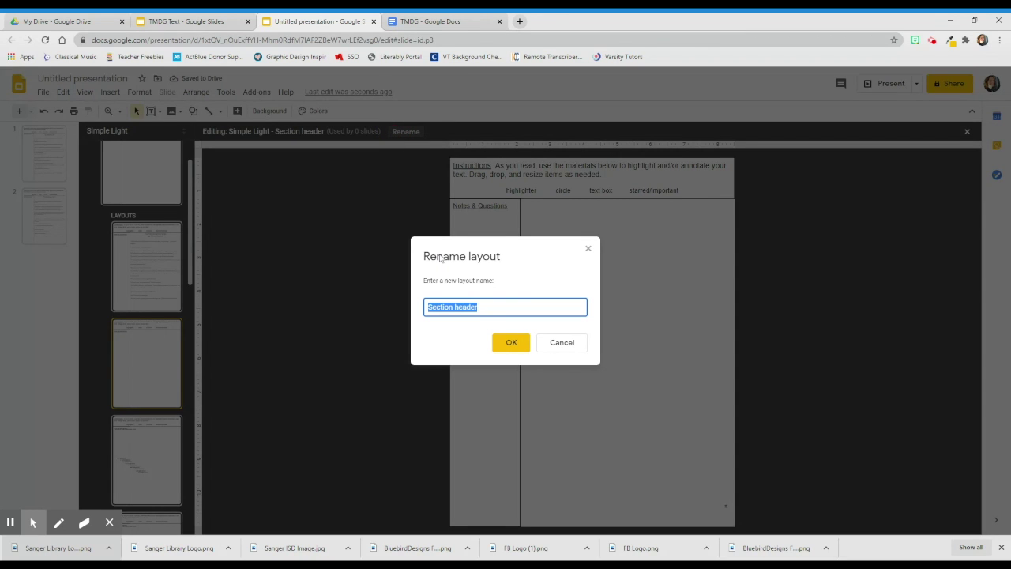
type("Page 2")
left_click(515, 342)
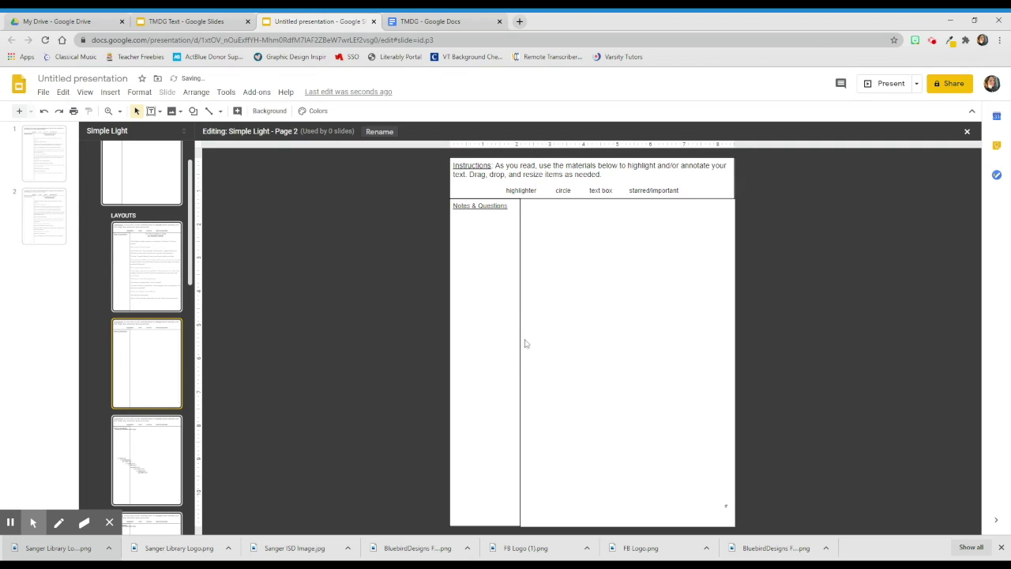
Step: Copy the second page's text, starting at "death.", from the TMDG Google Docs document and return to the Google Slides presentation
left_click(431, 22)
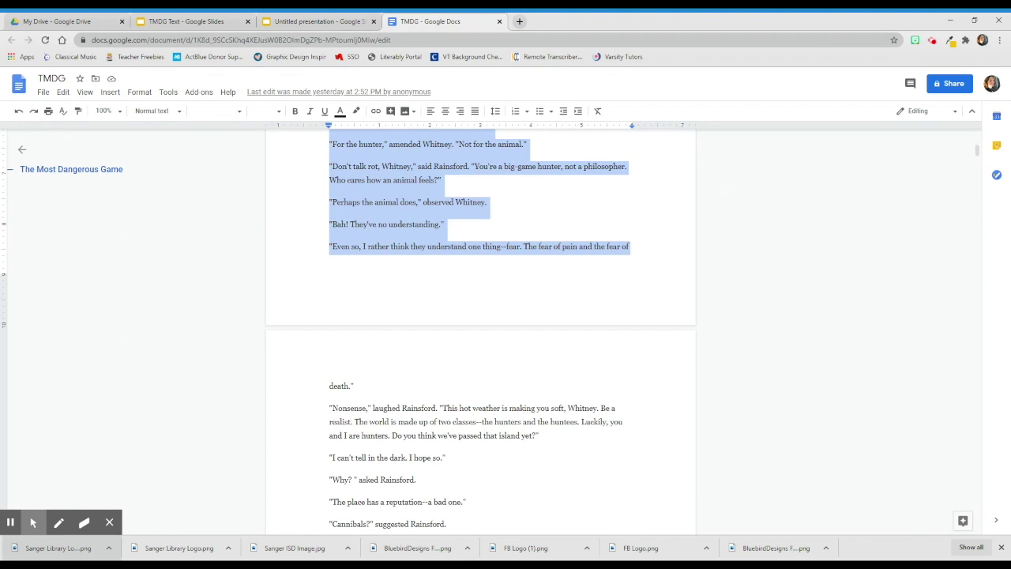
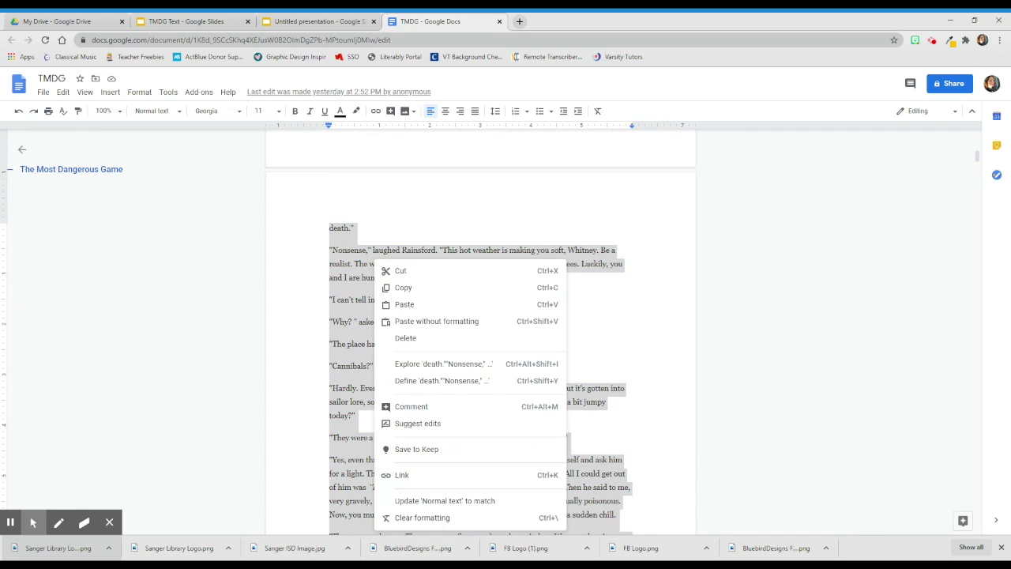
left_click(418, 288)
left_click(301, 26)
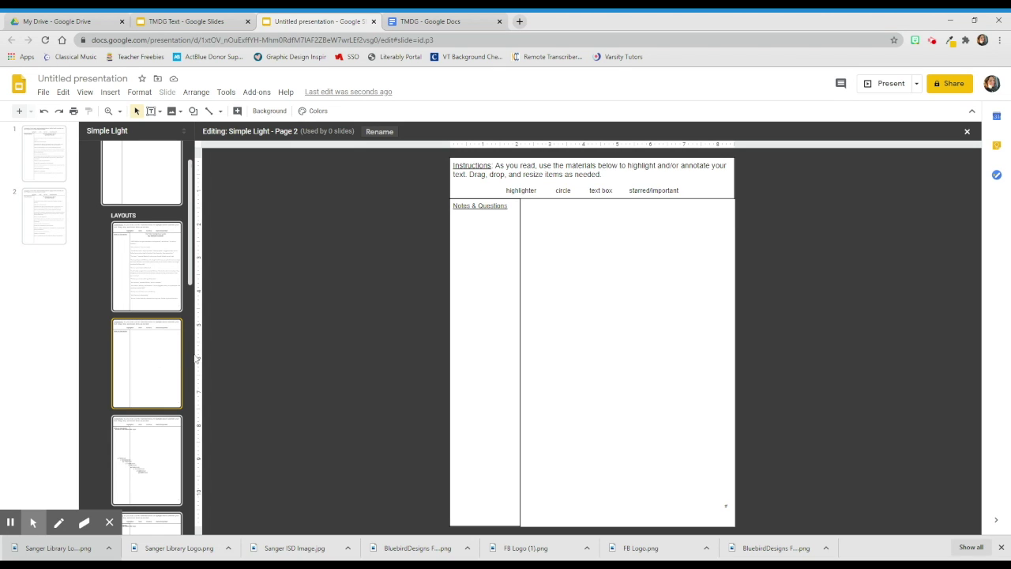
Step: Paste the text into the Page 2 layout, fit its box to the column beside Notes & Questions, and close the theme editor
right_click(540, 250)
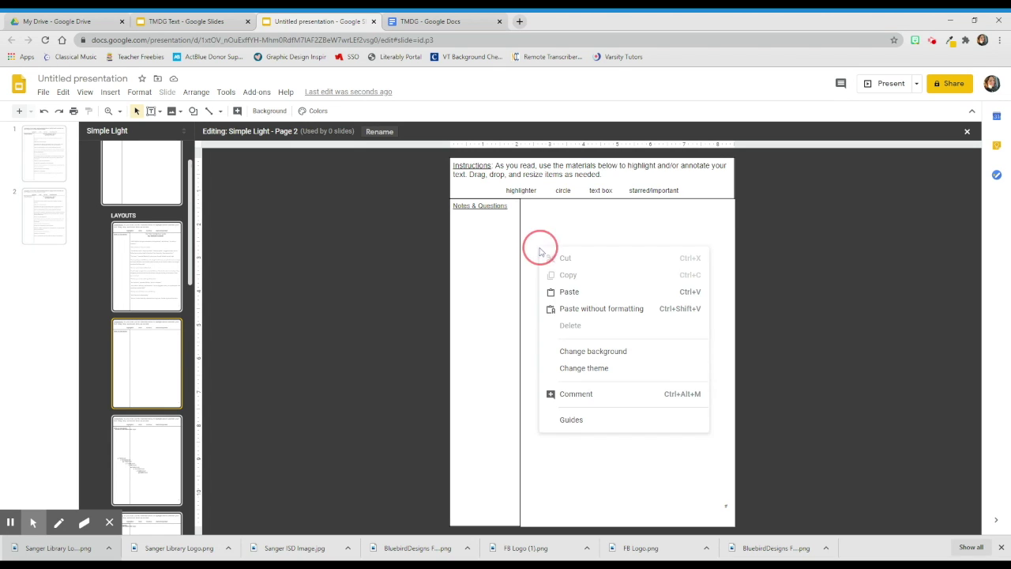
left_click(570, 292)
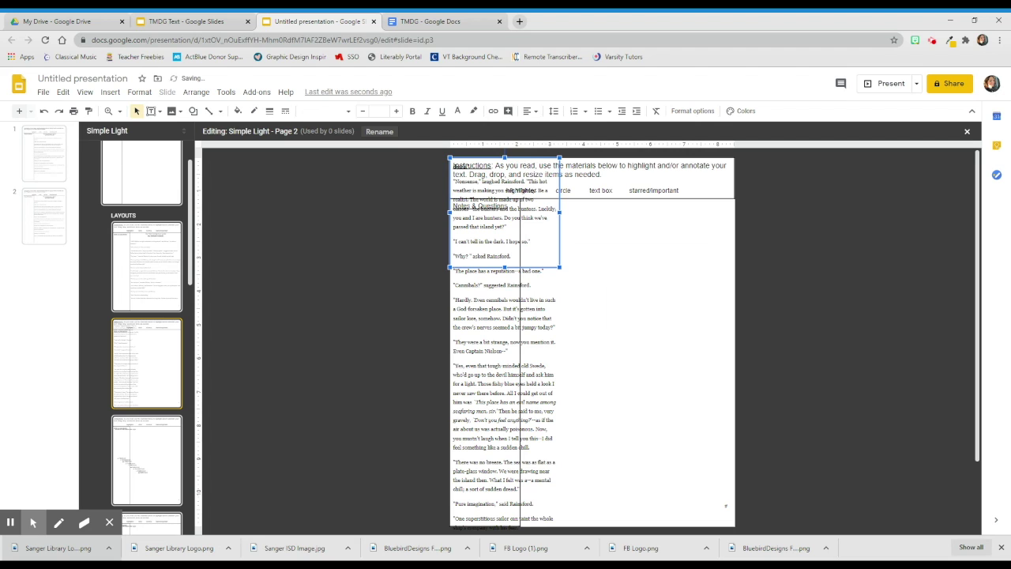
left_click_drag(522, 160, 597, 207)
left_click_drag(630, 252, 733, 253)
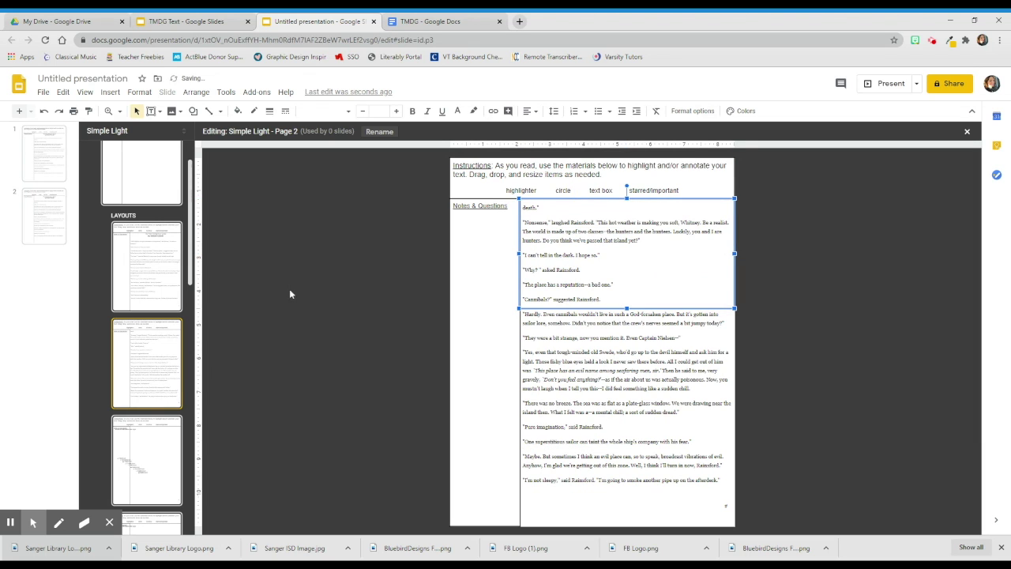
left_click(967, 131)
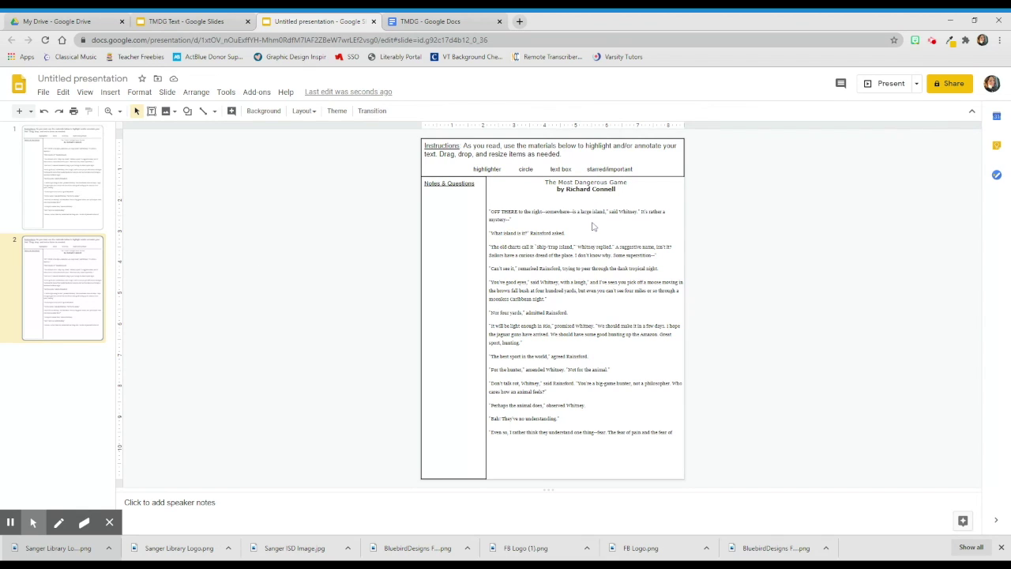
Step: Apply the Page 2 layout to the second slide and duplicate that slide
right_click(63, 283)
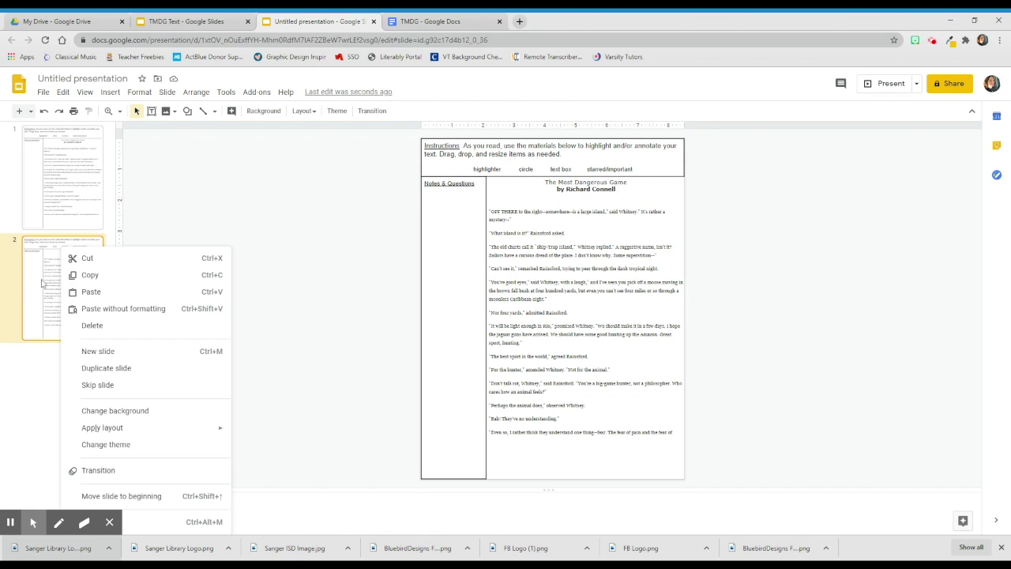
mouse_move(100, 429)
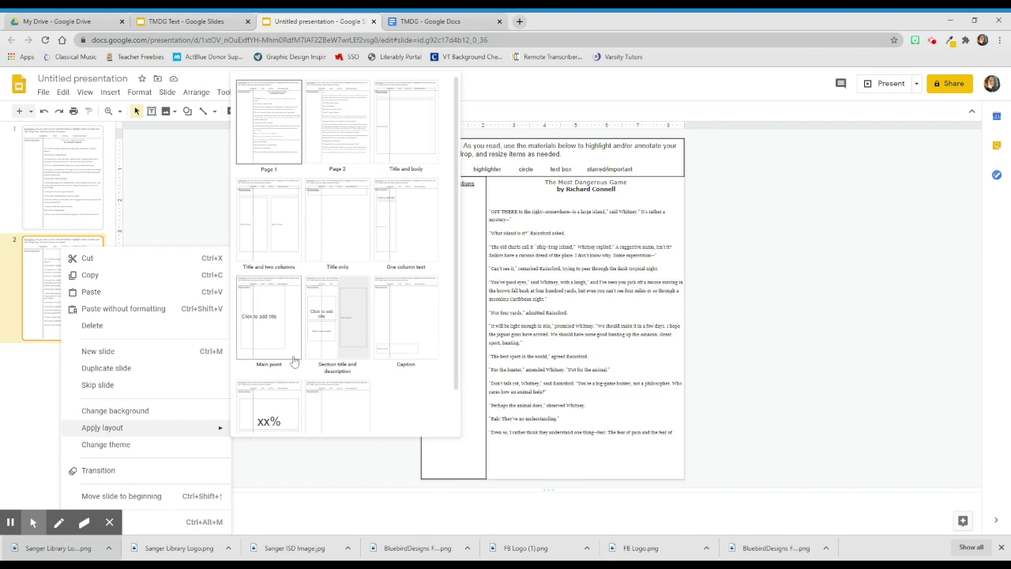
left_click(354, 137)
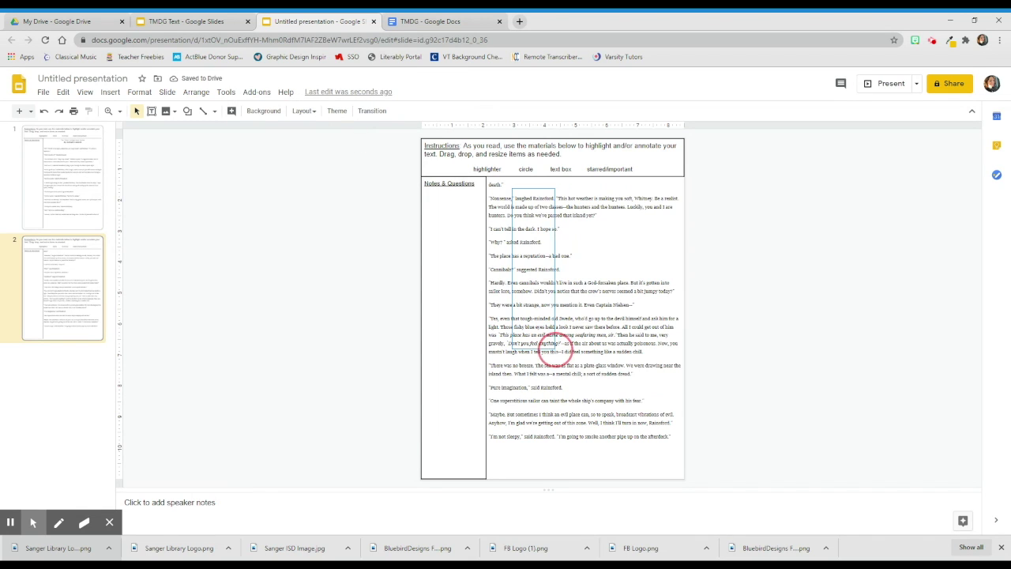
right_click(81, 298)
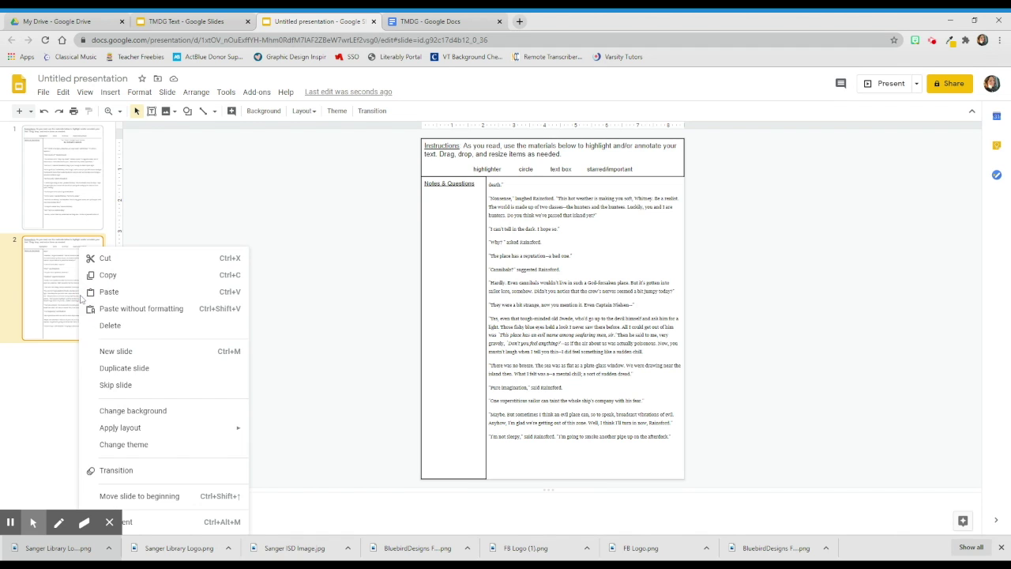
left_click(122, 369)
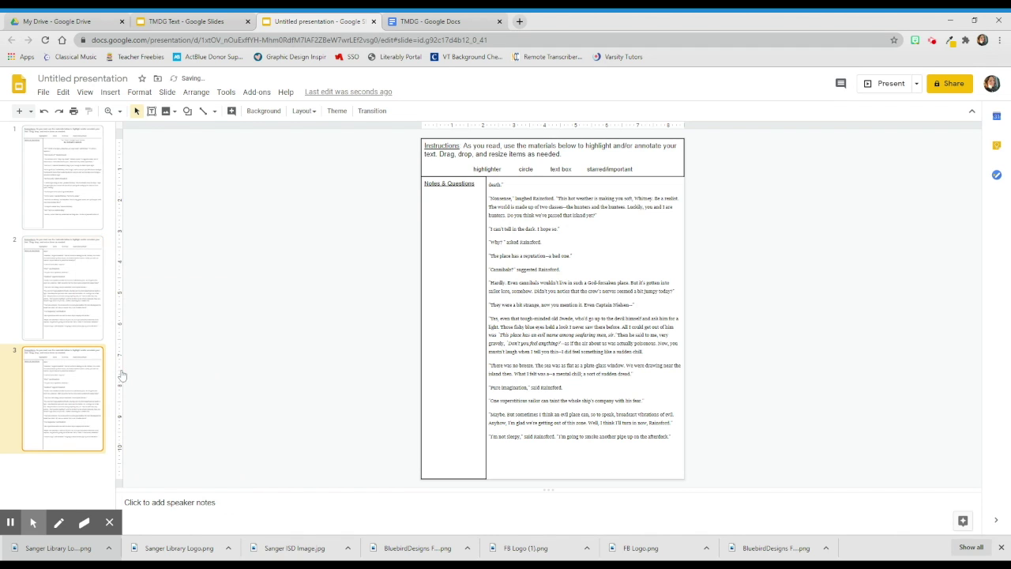
Step: With the theme editor open, copy the third page's text, from "Good night, then" to "empty cartridge.", from the TMDG Google Docs document and return to Google Slides
left_click(167, 91)
left_click(202, 267)
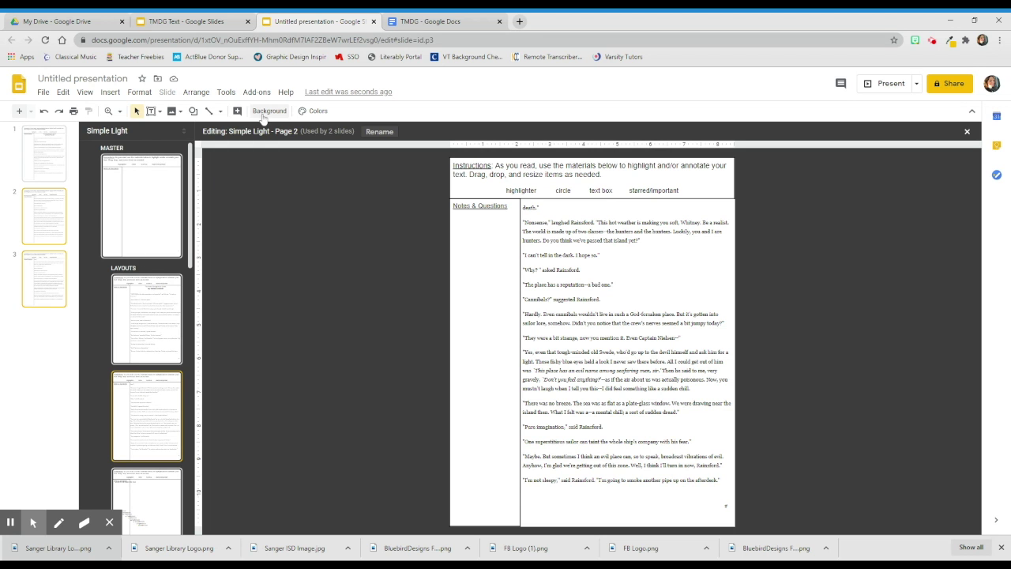
left_click(435, 22)
scroll(480, 331, "down", 6)
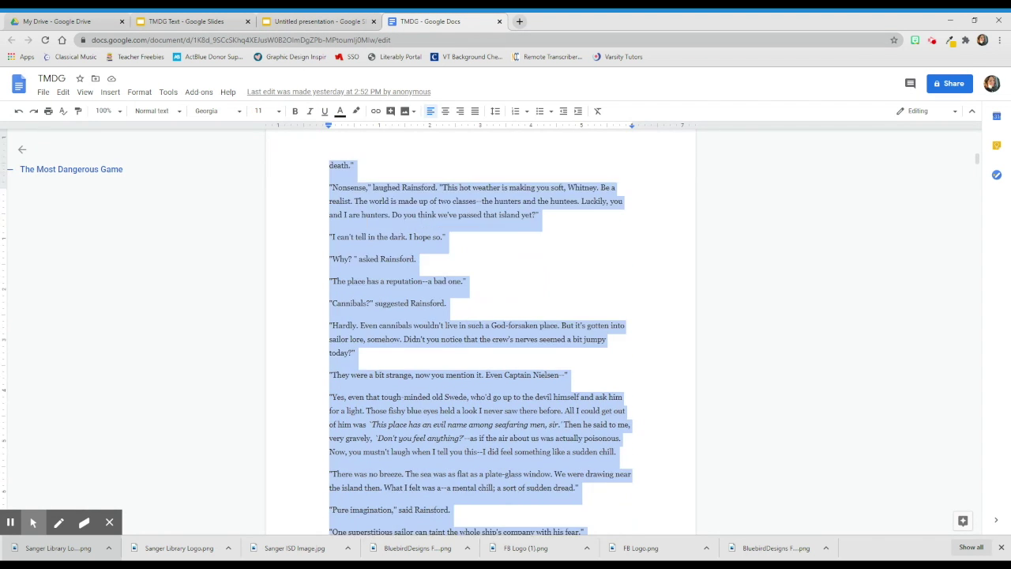
left_click_drag(329, 262, 506, 320)
scroll(388, 282, "down", 3)
scroll(405, 299, "down", 2)
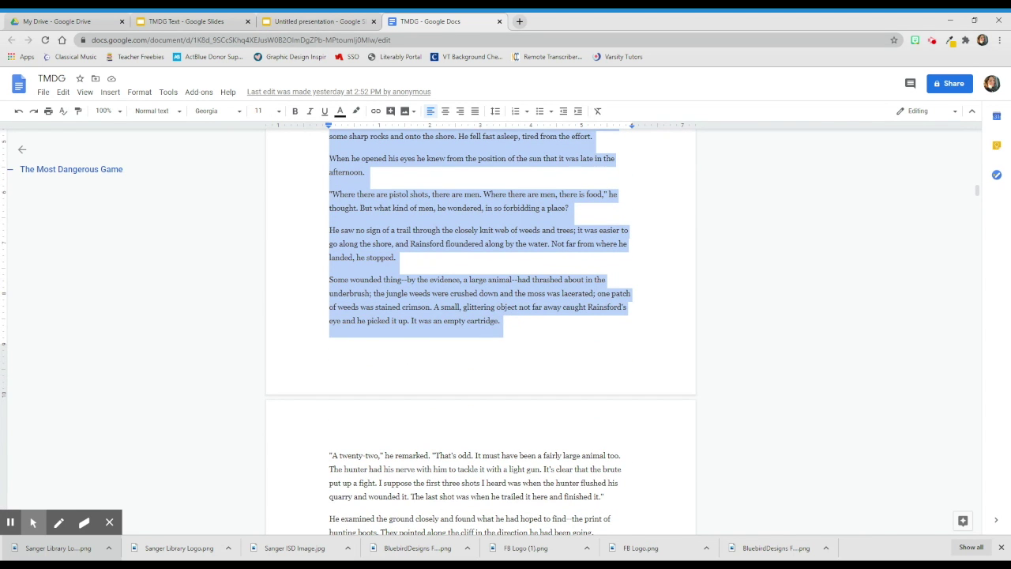
right_click(451, 246)
left_click(479, 274)
left_click(325, 22)
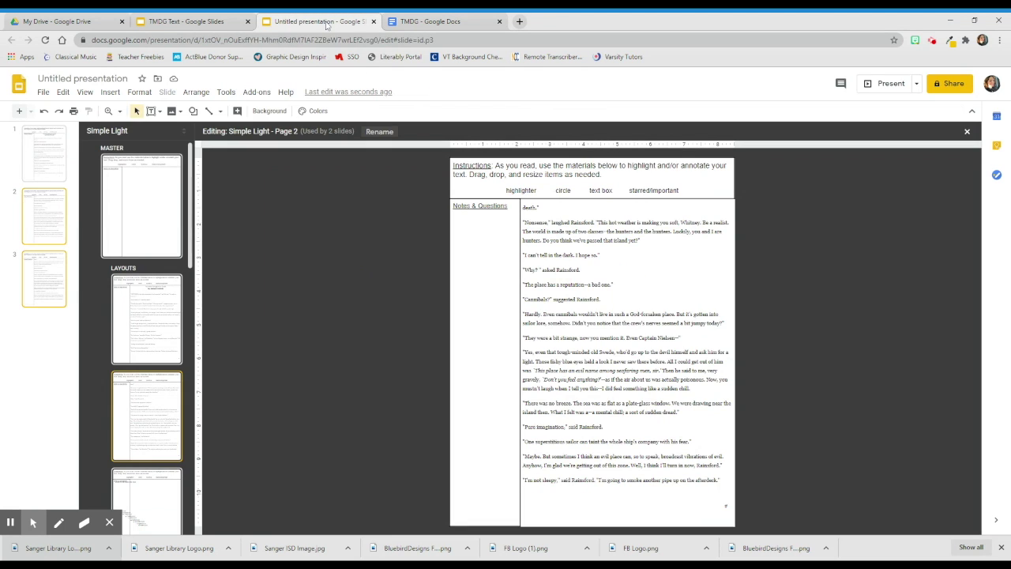
Step: Rename the Title and body layout as "Page 3" and delete its title and body placeholders
left_click(156, 331)
left_click(150, 420)
left_click(157, 489)
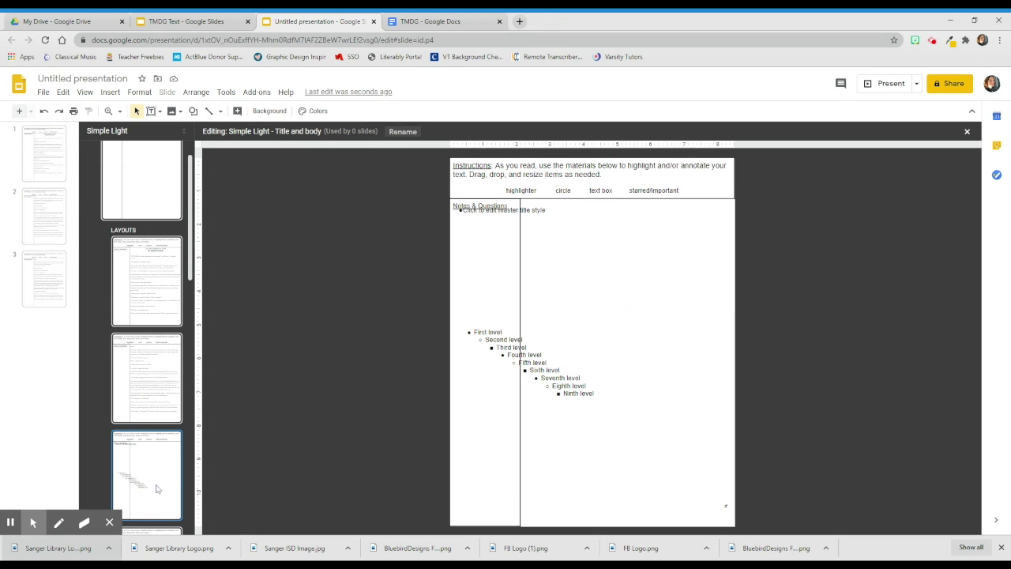
left_click(394, 135)
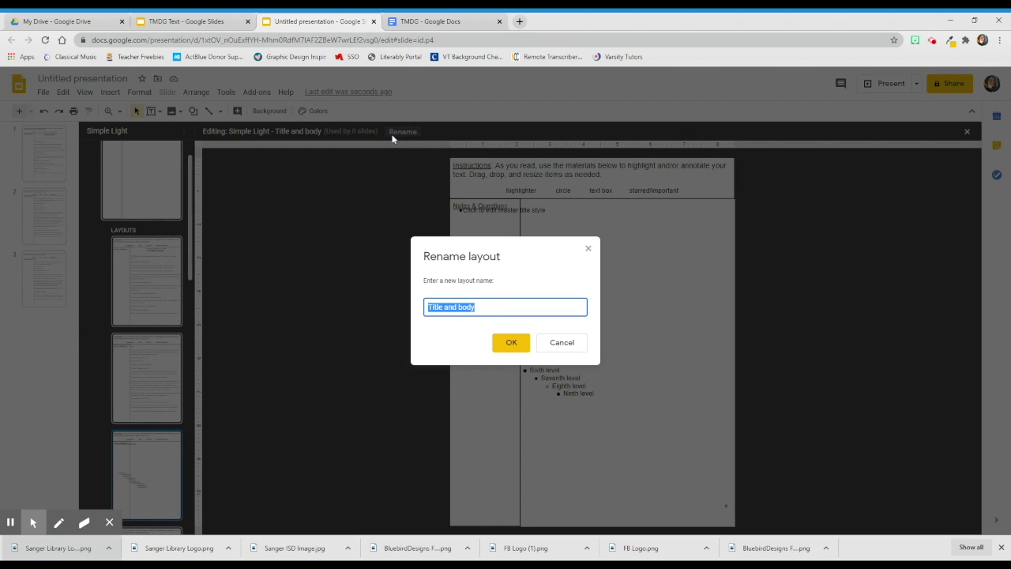
type("Page 3")
key("Return")
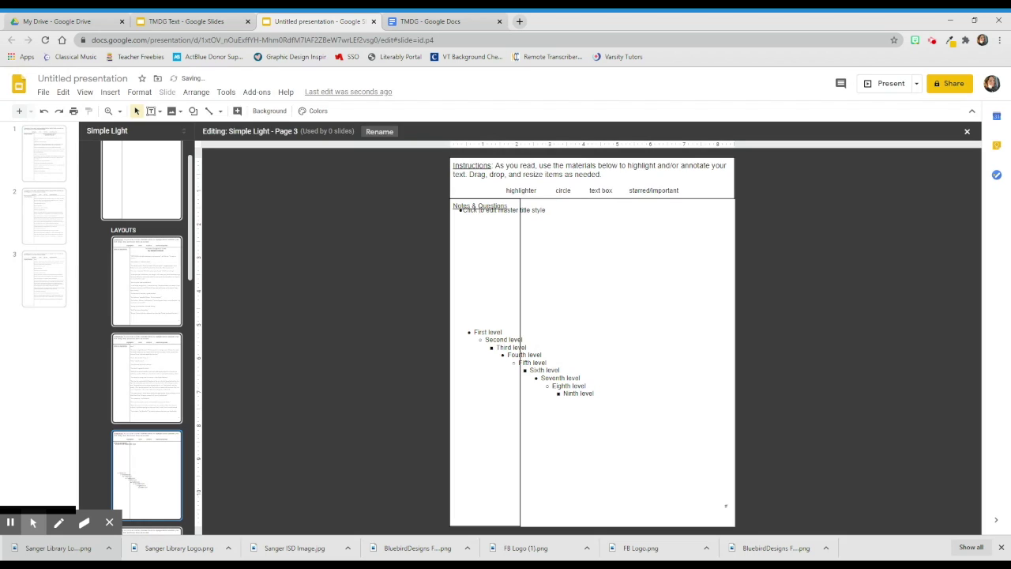
left_click_drag(412, 171, 782, 440)
key("Delete")
Step: Paste the copied text into the Page 3 layout, fit its box to the column beside Notes & Questions, and close the theme editor
right_click(557, 348)
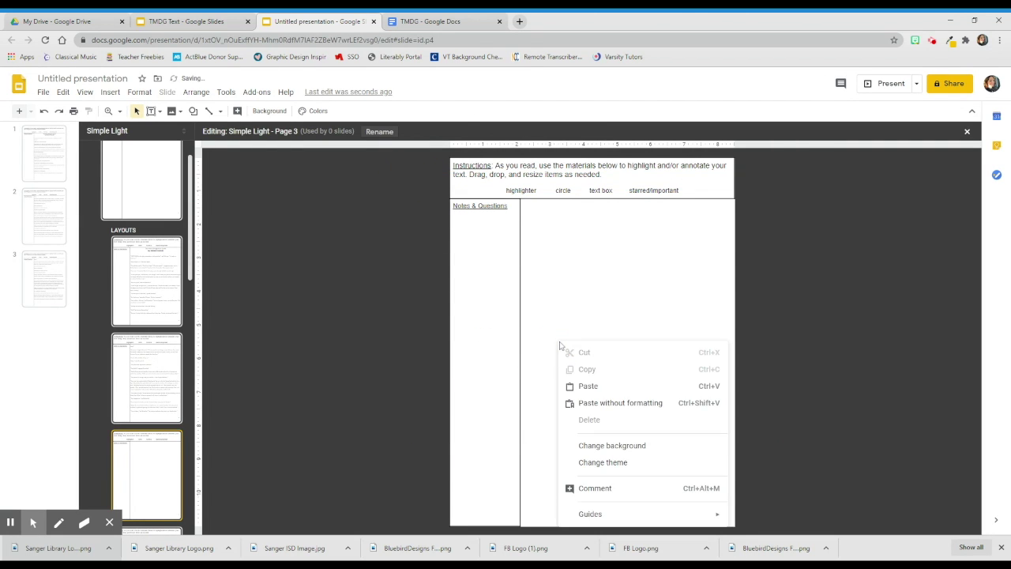
left_click(592, 384)
left_click_drag(519, 161, 590, 203)
left_click_drag(630, 254, 735, 260)
left_click(967, 131)
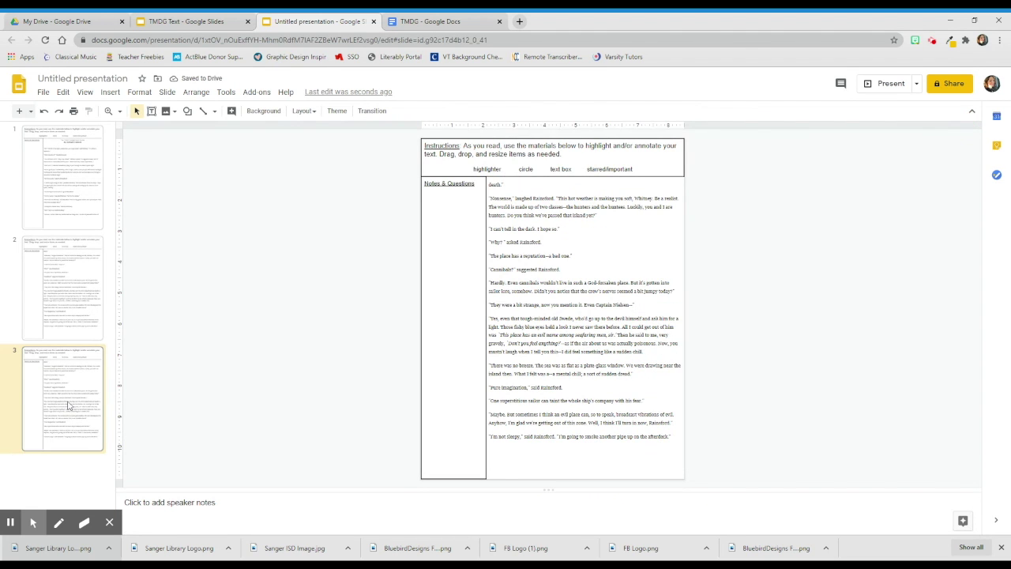
Step: Apply the Page 3 layout to the third slide
right_click(55, 381)
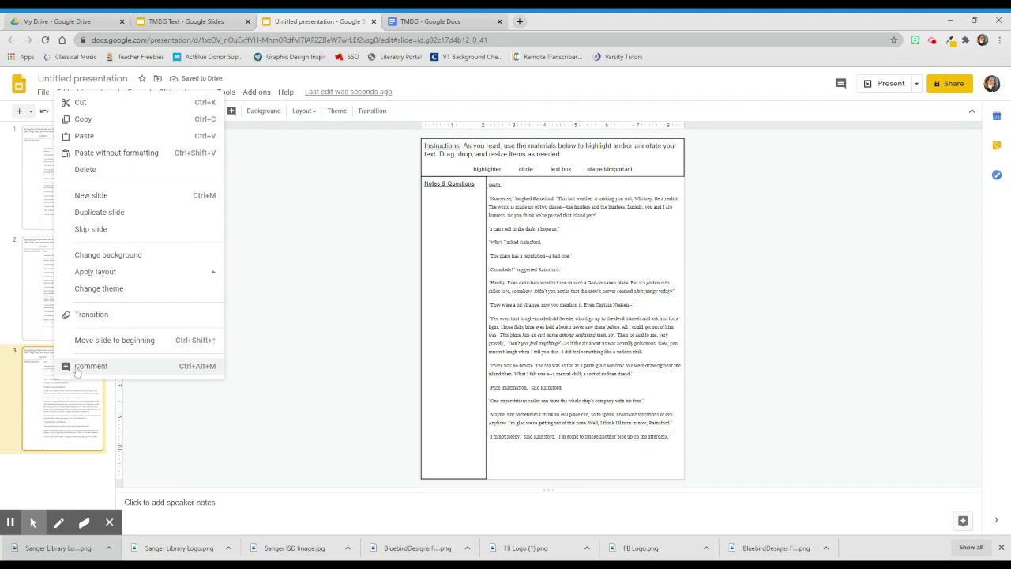
mouse_move(114, 273)
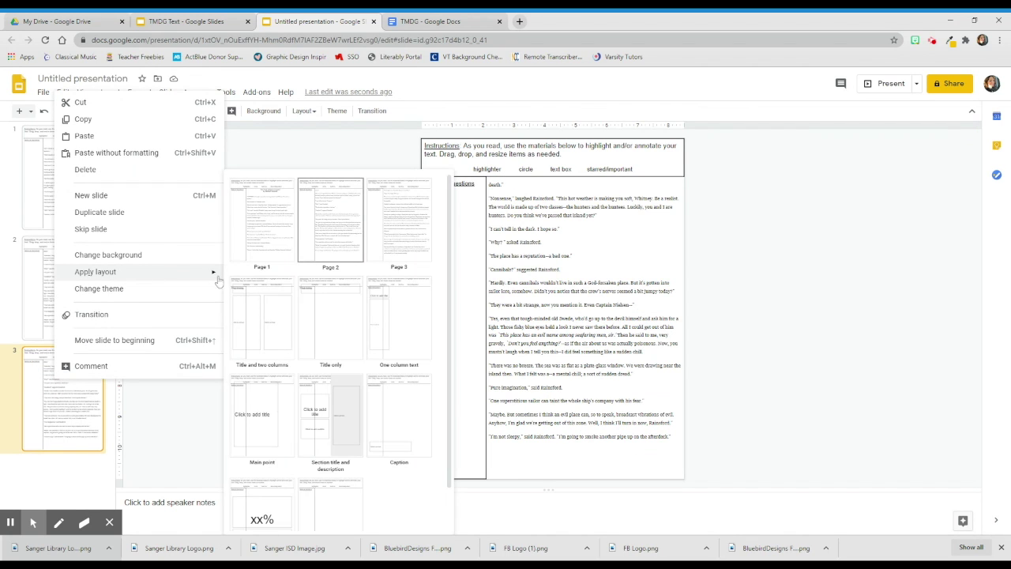
left_click(403, 241)
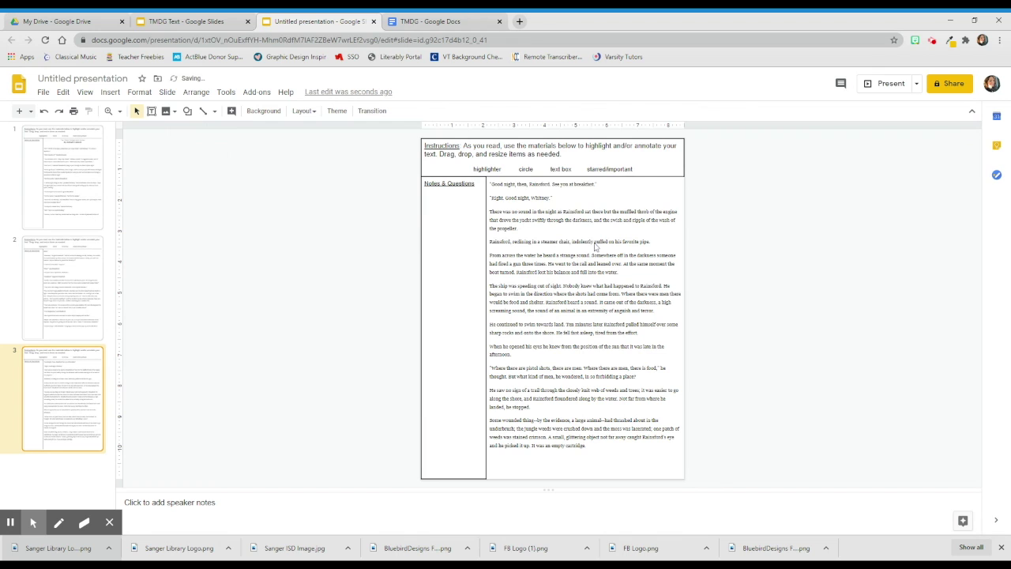
Step: Review the three slides and test whether the story text and instructions header on the second slide can be selected
left_click(63, 169)
left_click(77, 264)
left_click(88, 361)
left_click(51, 177)
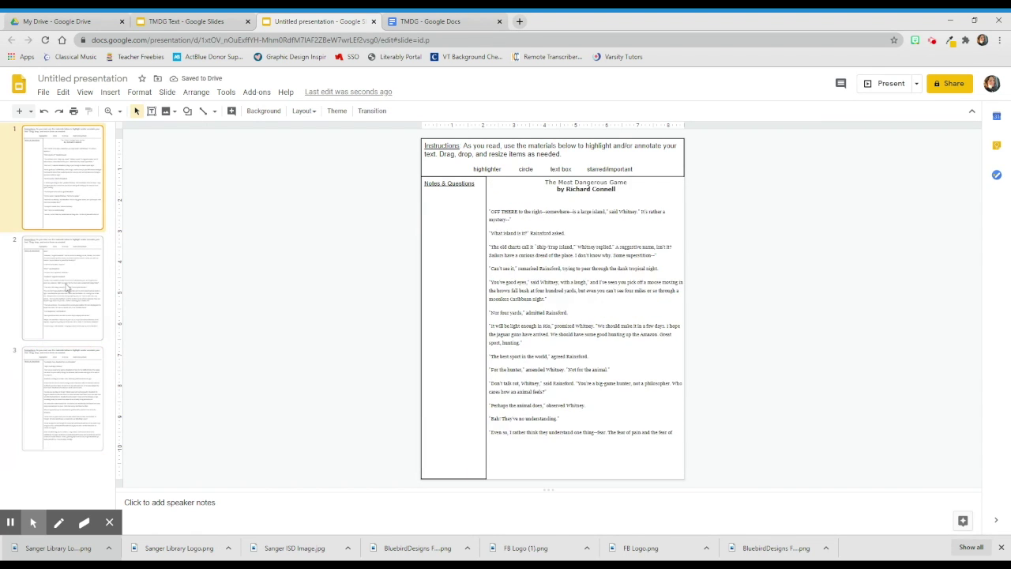
left_click(69, 296)
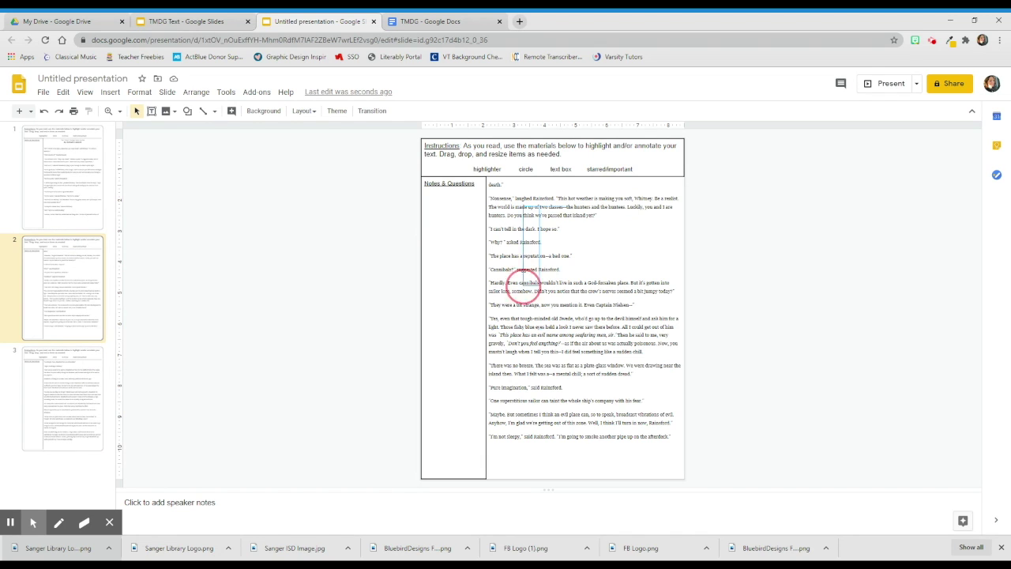
left_click_drag(540, 204, 500, 250)
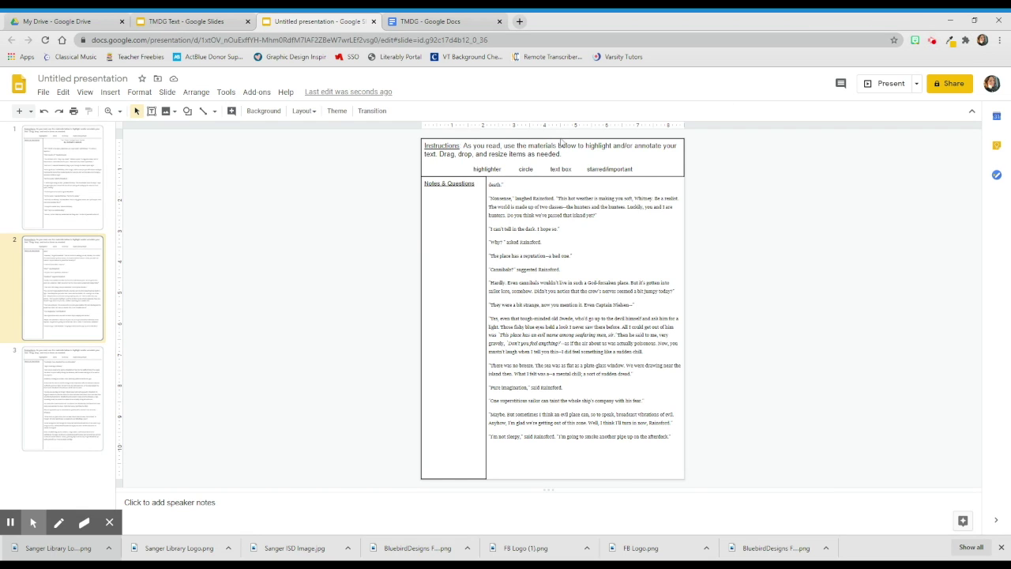
left_click_drag(470, 162, 656, 185)
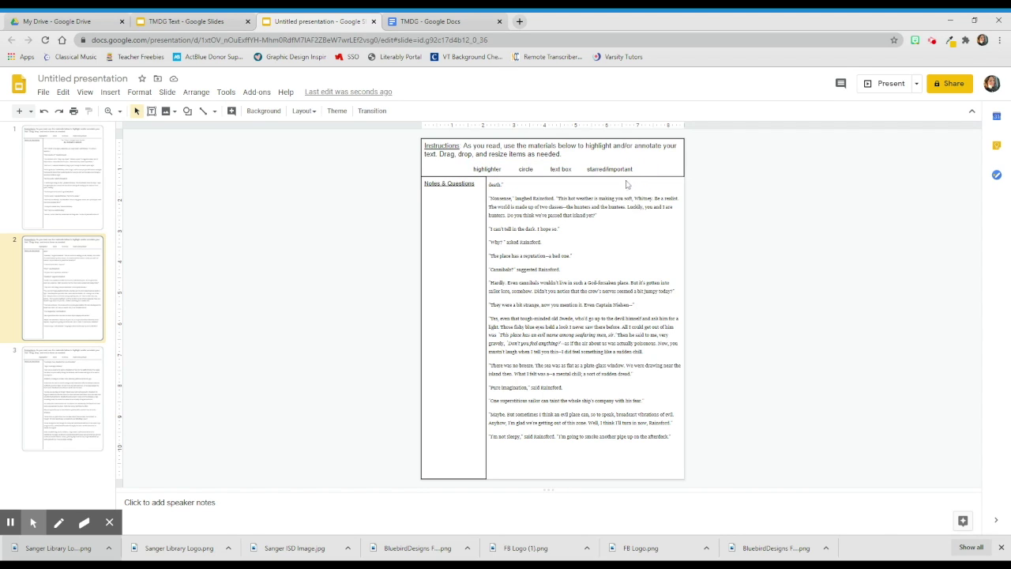